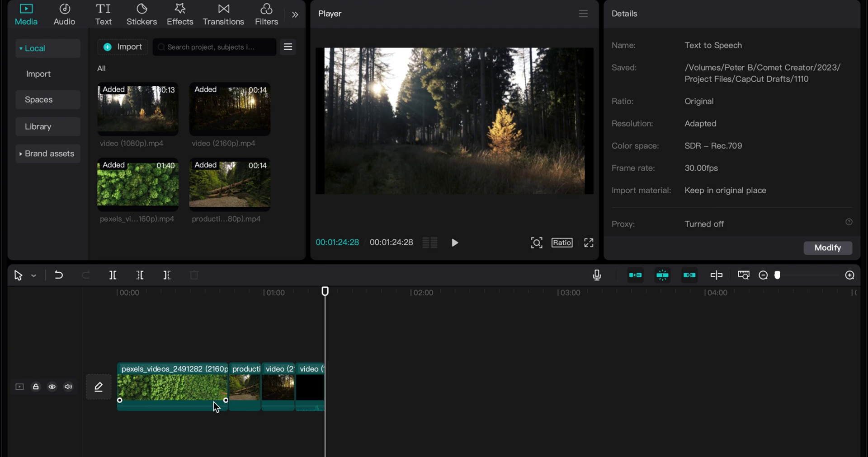
Scrub through the aerial forest footage and set the playhead to 00:00:05:19
{"action": "left_click_drag", "start_coordinate": [289, 294], "coordinate": [223, 296]}
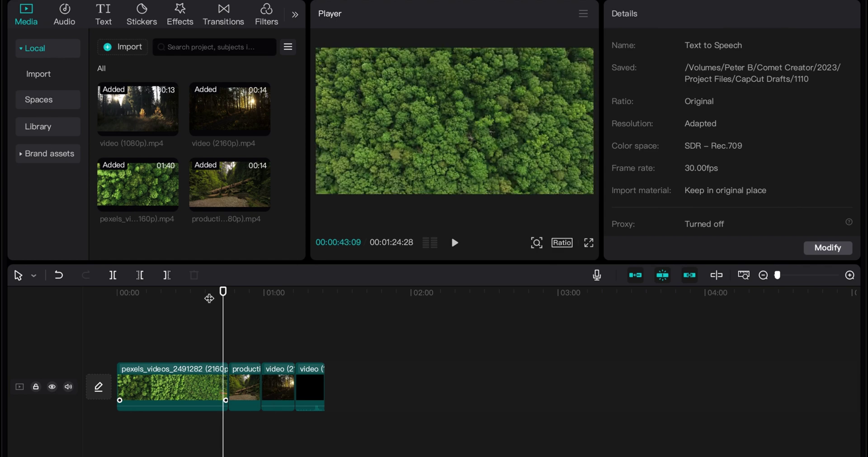
{"action": "left_click_drag", "start_coordinate": [205, 290], "coordinate": [171, 293]}
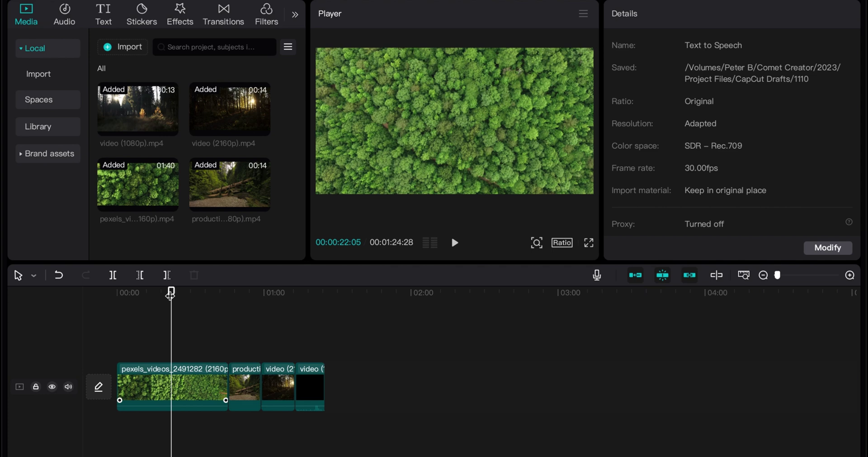
{"action": "left_click_drag", "start_coordinate": [173, 297], "coordinate": [153, 294]}
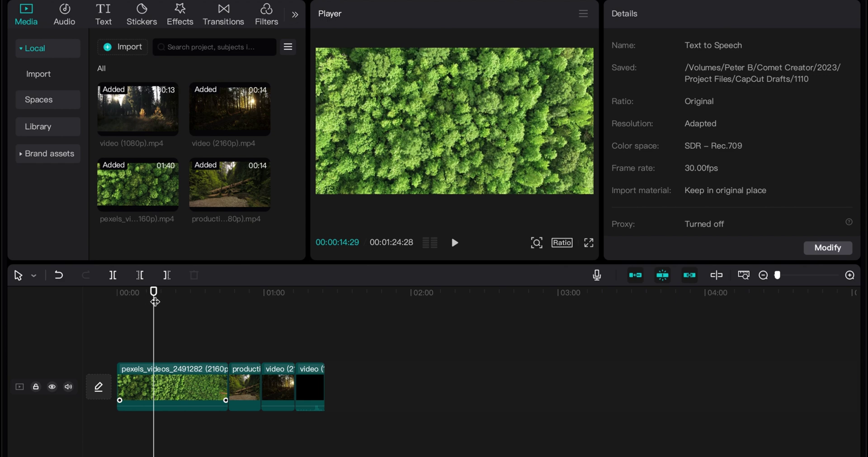
{"action": "left_click_drag", "start_coordinate": [155, 302], "coordinate": [138, 302]}
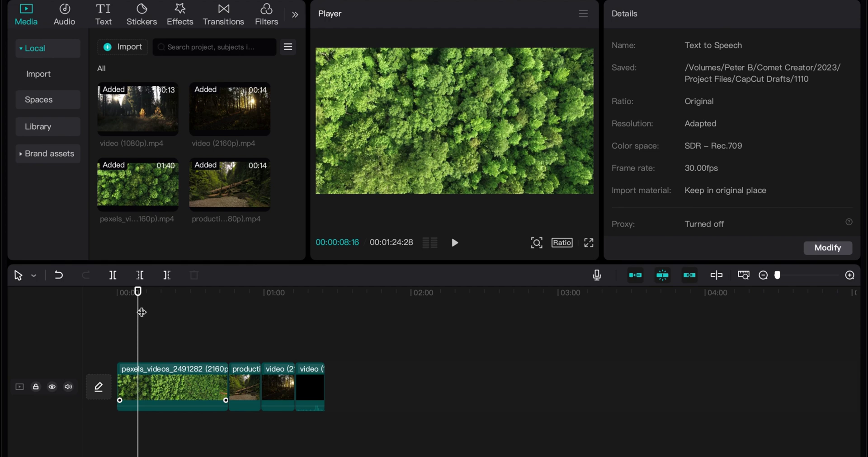
{"action": "mouse_move", "coordinate": [141, 313]}
{"action": "left_mouse_down"}
{"action": "mouse_move", "coordinate": [149, 313]}
{"action": "mouse_move", "coordinate": [132, 312]}
{"action": "left_mouse_up"}
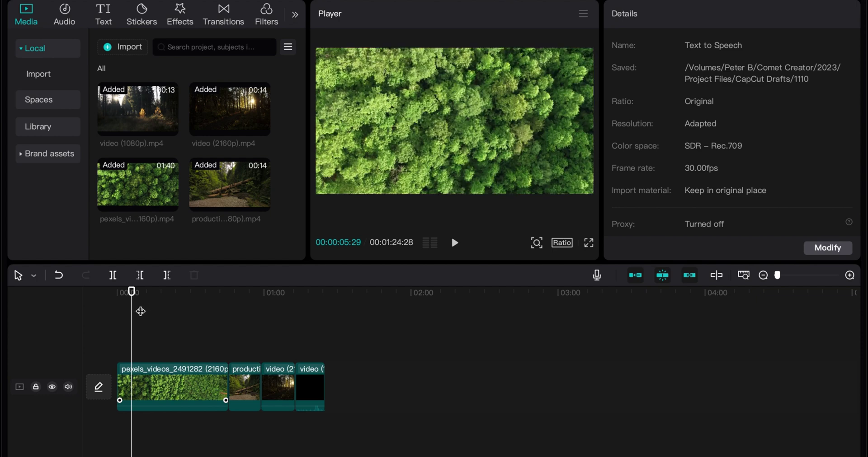
{"action": "left_click_drag", "start_coordinate": [134, 312], "coordinate": [186, 311]}
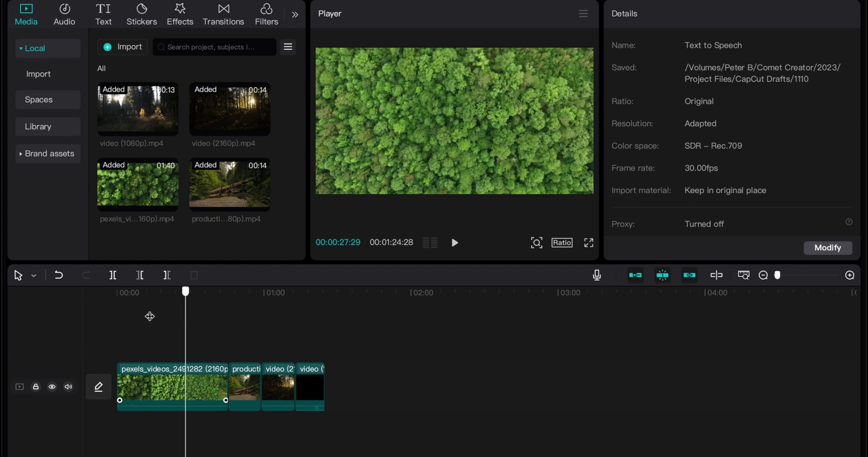
{"action": "left_click", "coordinate": [131, 320]}
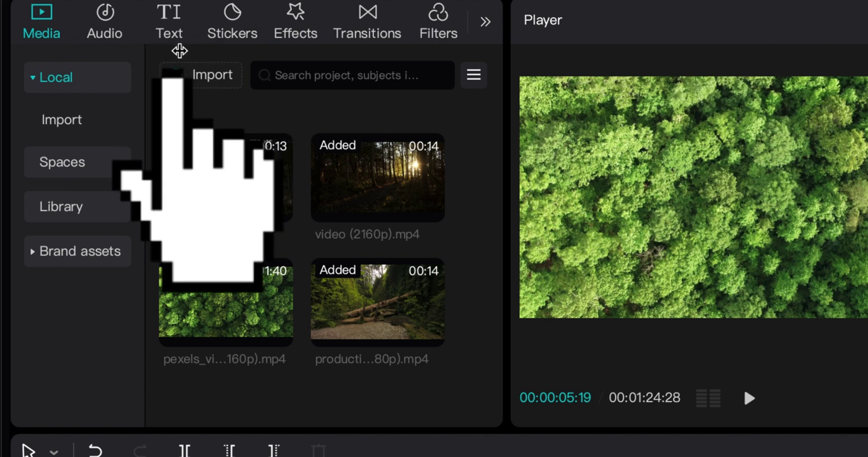
Add a Default text caption on a new track above the forest video
{"action": "left_click", "coordinate": [174, 14]}
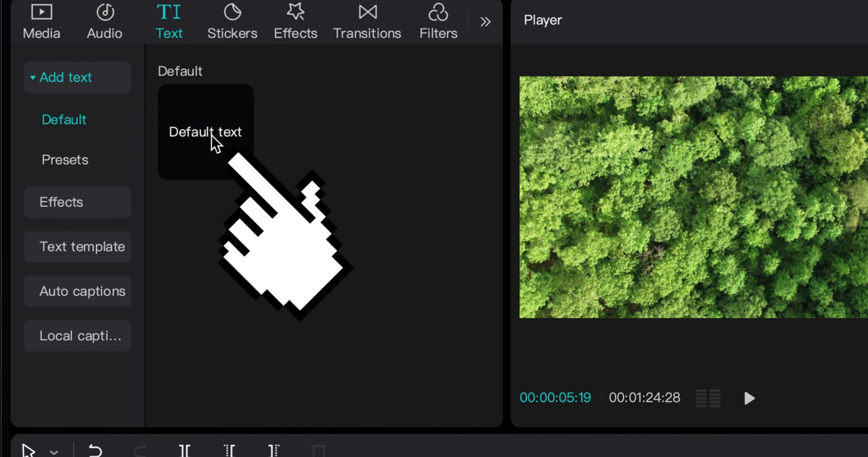
{"action": "left_click_drag", "start_coordinate": [210, 126], "coordinate": [209, 456]}
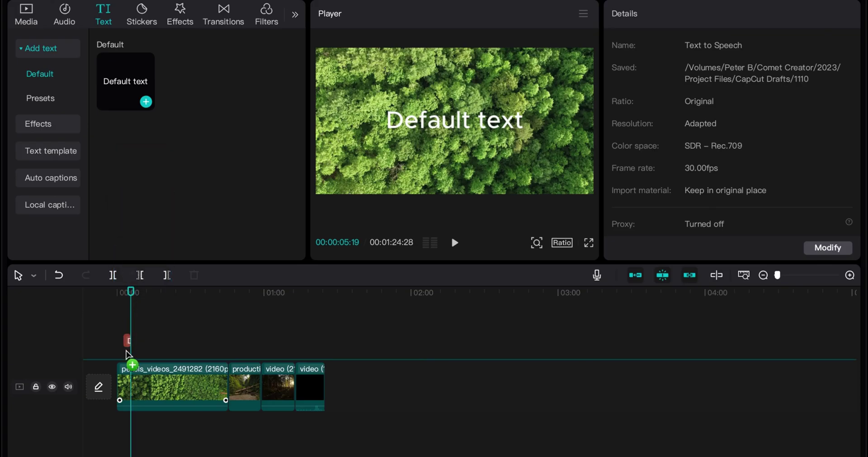
{"action": "left_click_drag", "start_coordinate": [126, 352], "coordinate": [173, 352]}
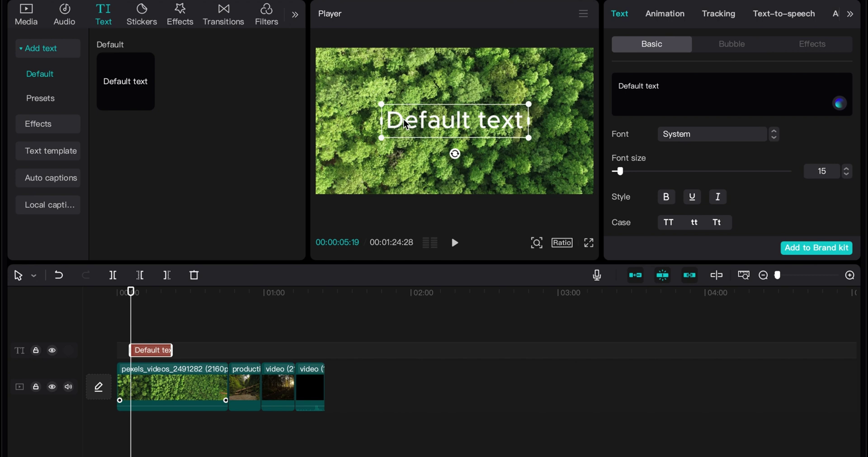
Replace 'Default text' with 'Taking hikes is very relaxing to me' in the caption
{"action": "left_click", "coordinate": [687, 86]}
{"action": "double_click", "coordinate": [686, 86]}
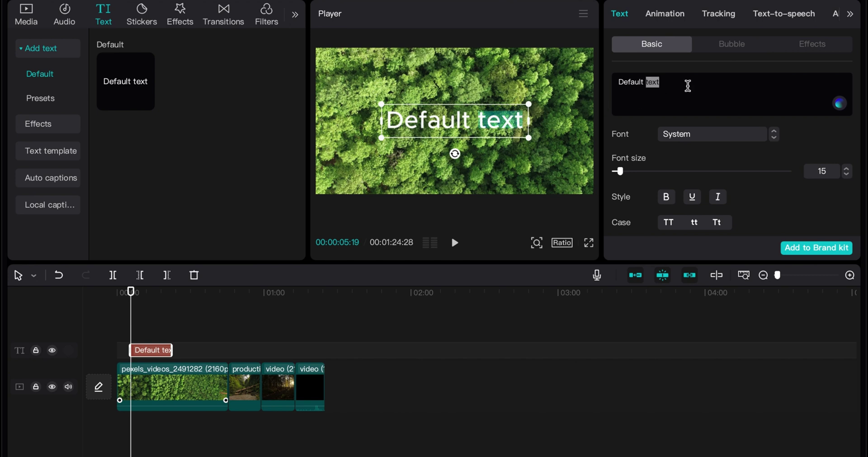
{"action": "left_click", "coordinate": [685, 89]}
{"action": "triple_click", "coordinate": [686, 89]}
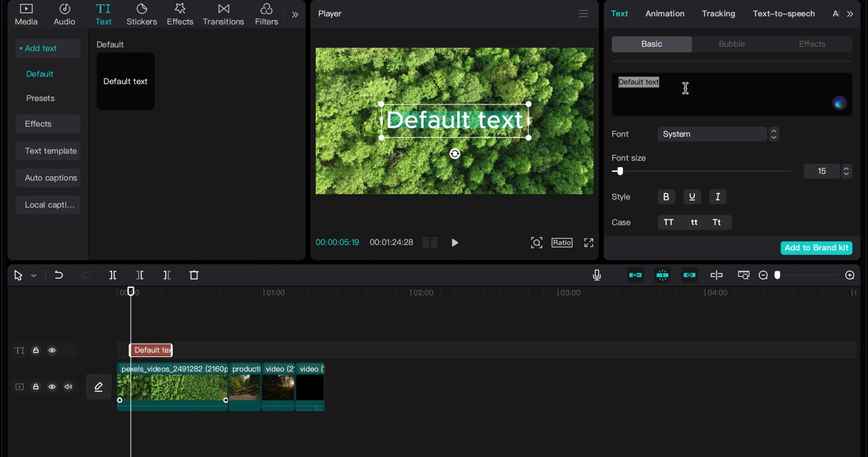
{"action": "type", "text": "Taking"}
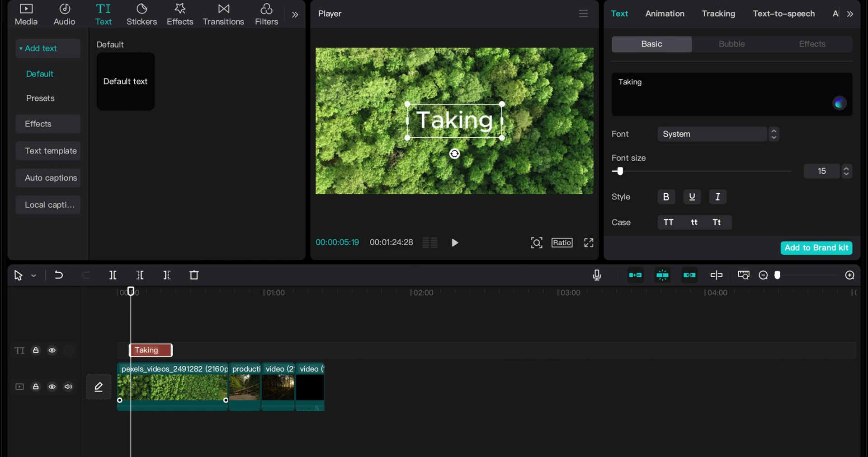
{"action": "type", "text": " hikes is"}
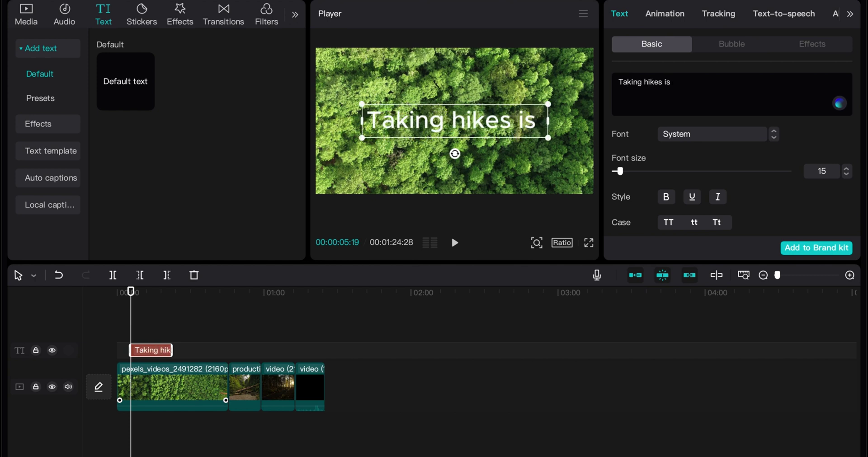
{"action": "type", "text": " very relaxing"}
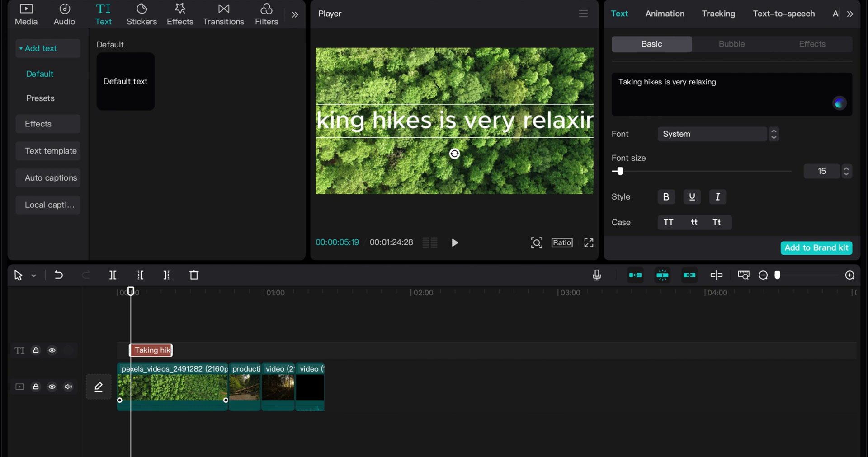
{"action": "type", "text": " to me"}
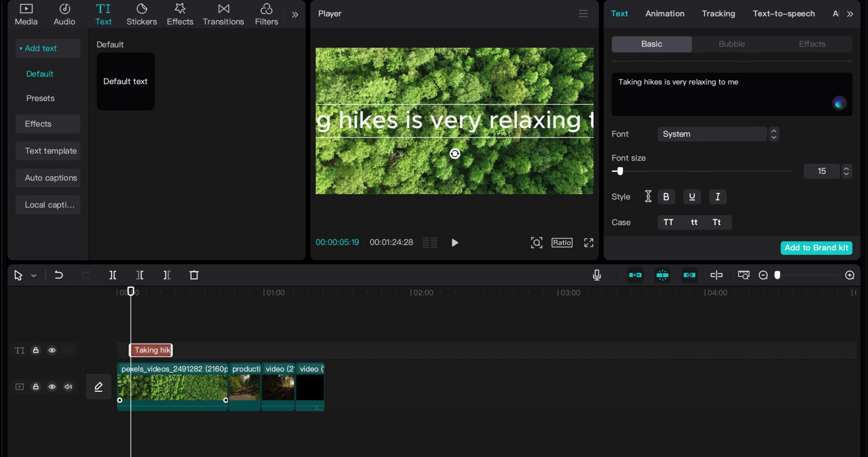
{"action": "left_click", "coordinate": [207, 354]}
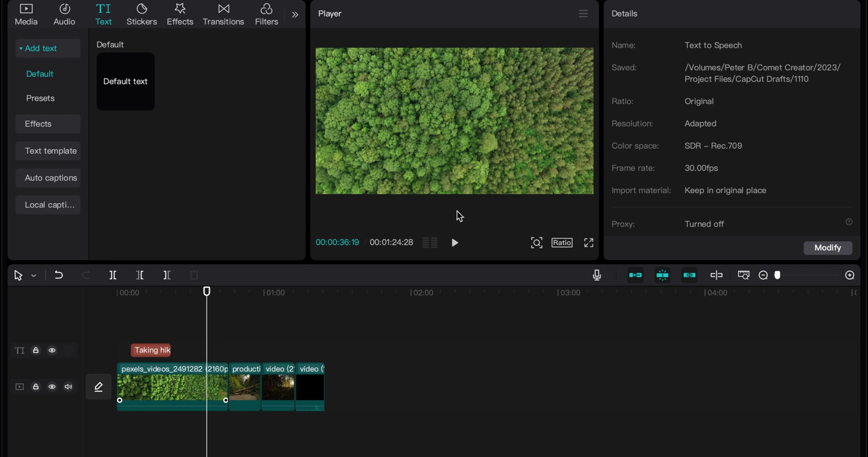
{"action": "left_click", "coordinate": [151, 349]}
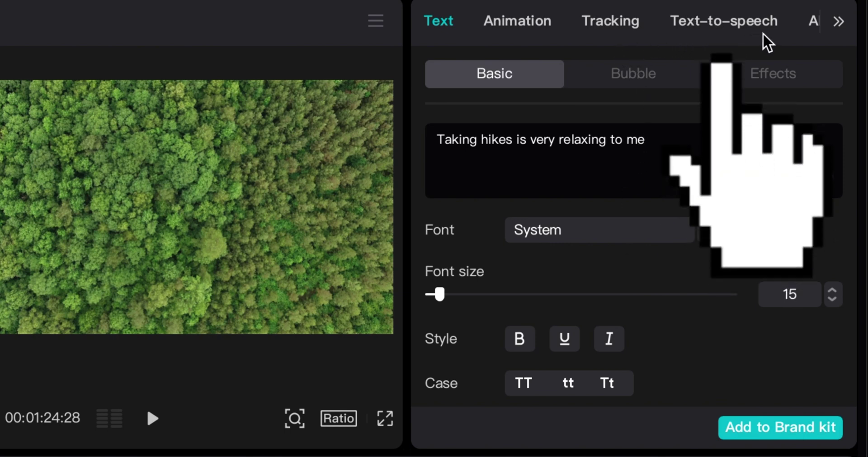
Browse the text-to-speech voices and choose Jessie to read the caption
{"action": "left_click", "coordinate": [710, 24]}
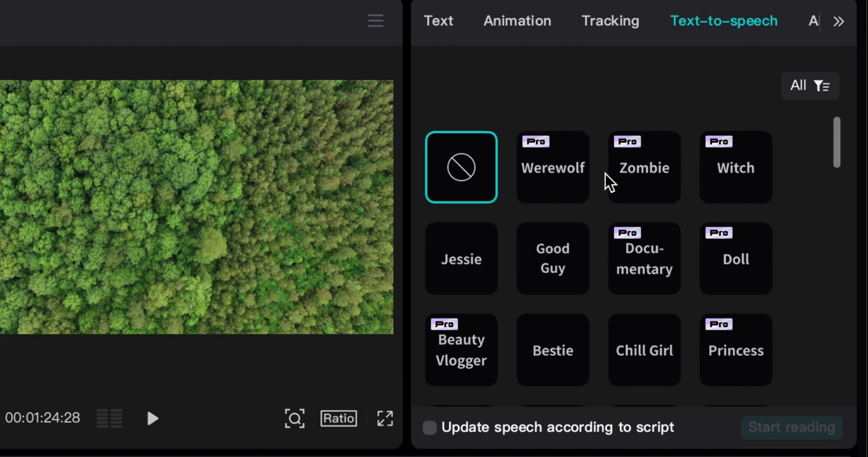
{"action": "scroll", "coordinate": [598, 211], "scroll_direction": "down", "scroll_amount": 1}
{"action": "scroll", "coordinate": [592, 203], "scroll_direction": "down", "scroll_amount": 4}
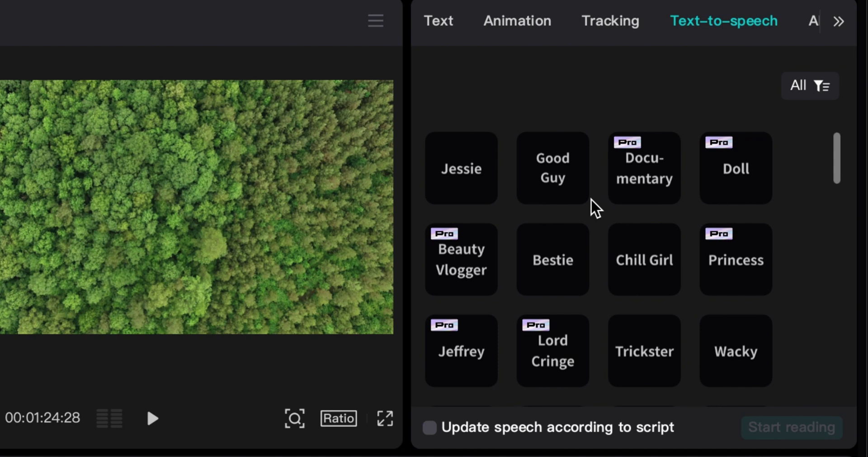
{"action": "scroll", "coordinate": [583, 190], "scroll_direction": "up", "scroll_amount": 4}
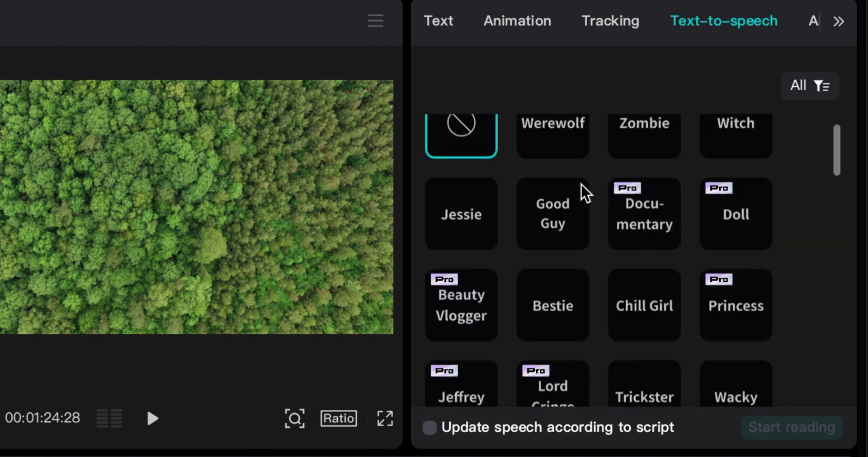
{"action": "scroll", "coordinate": [581, 190], "scroll_direction": "down", "scroll_amount": 1}
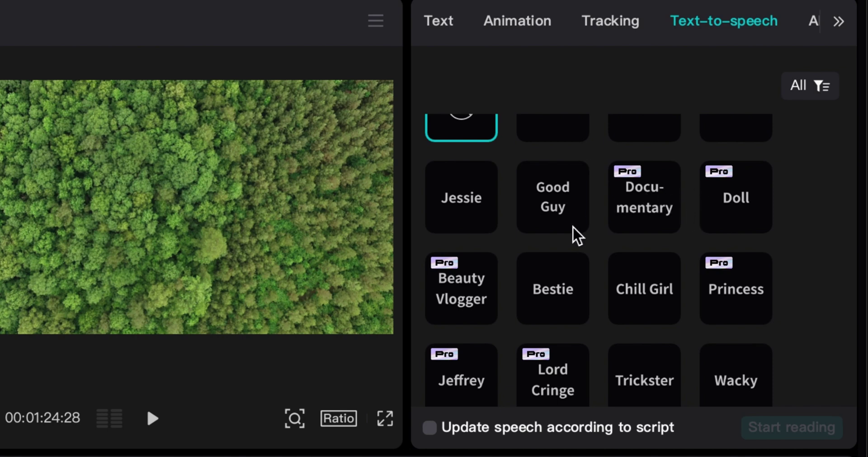
{"action": "scroll", "coordinate": [581, 237], "scroll_direction": "up", "scroll_amount": 2}
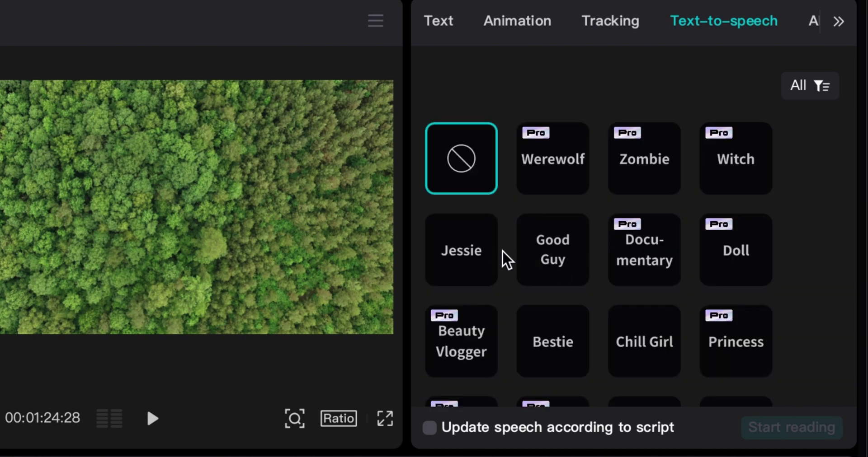
{"action": "left_click", "coordinate": [480, 279]}
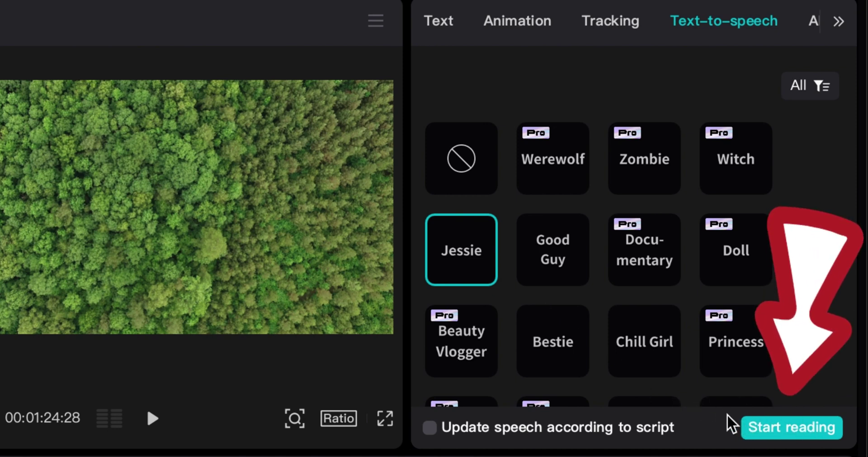
Generate the Jessie narration audio and inspect the new clip near the timeline start
{"action": "left_click", "coordinate": [786, 435]}
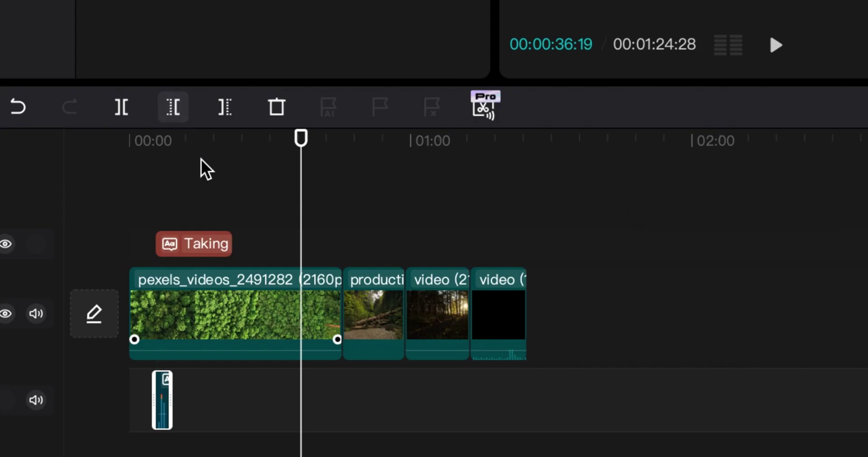
{"action": "left_click_drag", "start_coordinate": [154, 293], "coordinate": [139, 302]}
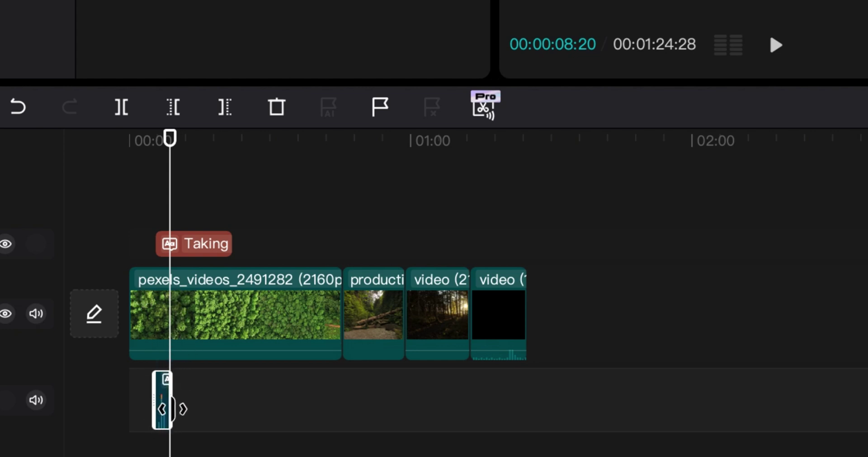
{"action": "scroll", "coordinate": [169, 316], "scroll_direction": "up", "scroll_amount": 10}
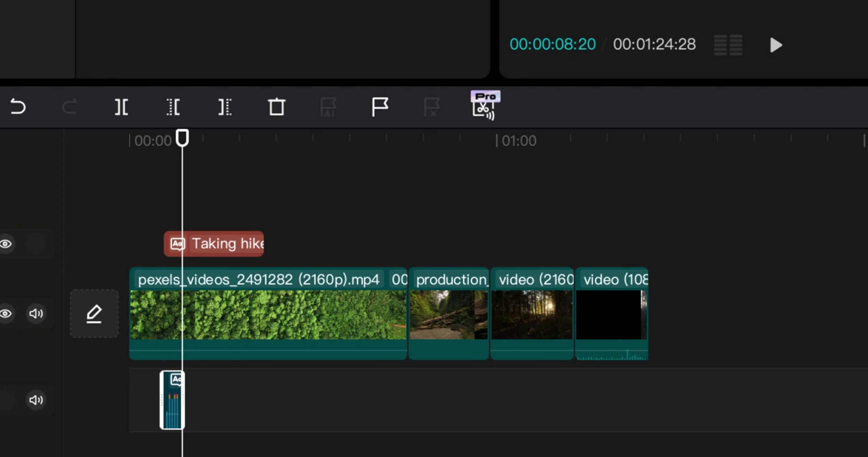
{"action": "scroll", "coordinate": [170, 316], "scroll_direction": "down", "scroll_amount": 5}
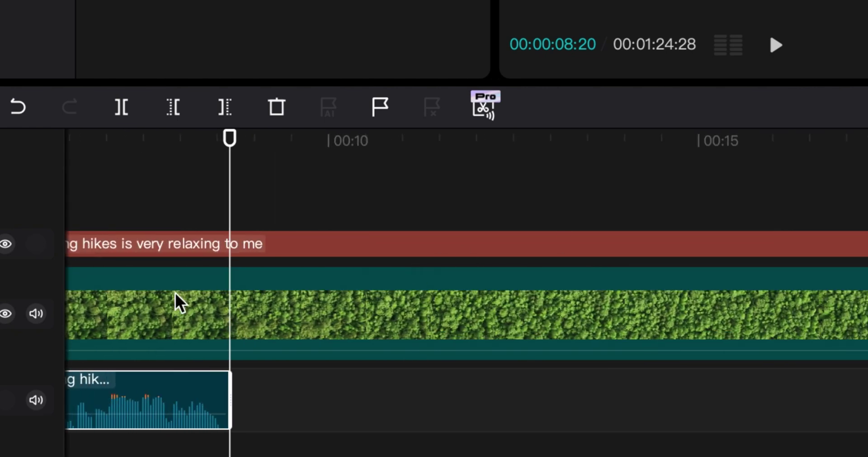
{"action": "scroll", "coordinate": [249, 262], "scroll_direction": "left", "scroll_amount": 5}
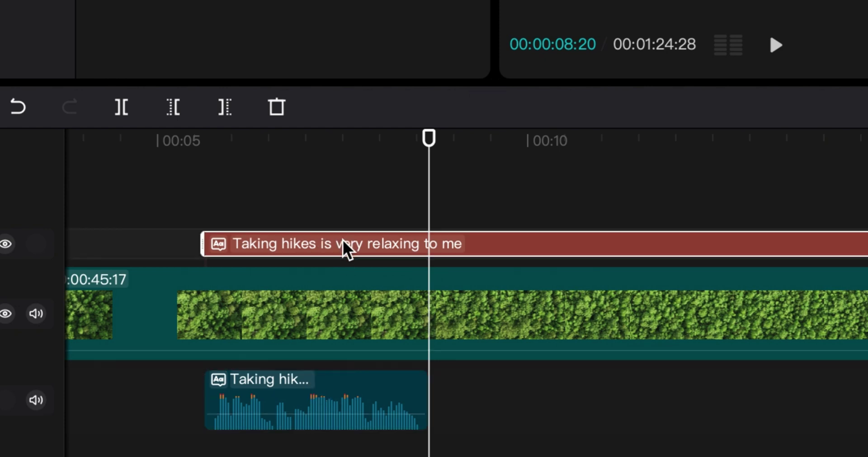
Delete the caption text clip, then select the narration audio clip at about 6 seconds
{"action": "key", "text": "Delete"}
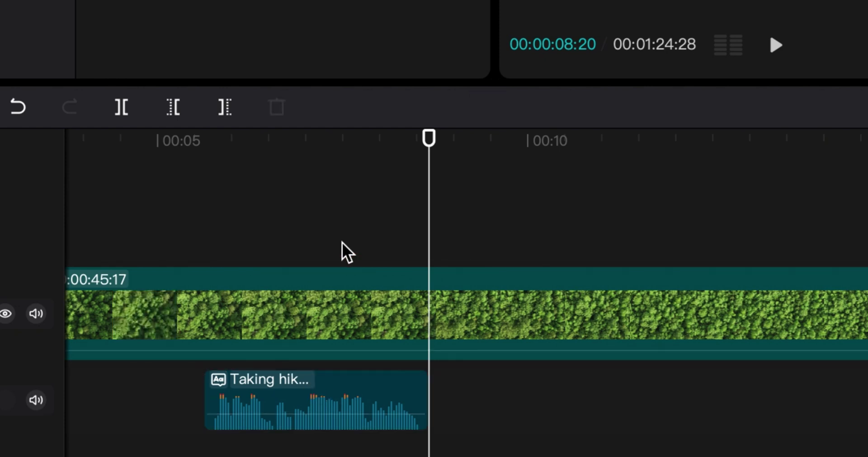
{"action": "left_click_drag", "start_coordinate": [313, 143], "coordinate": [271, 157]}
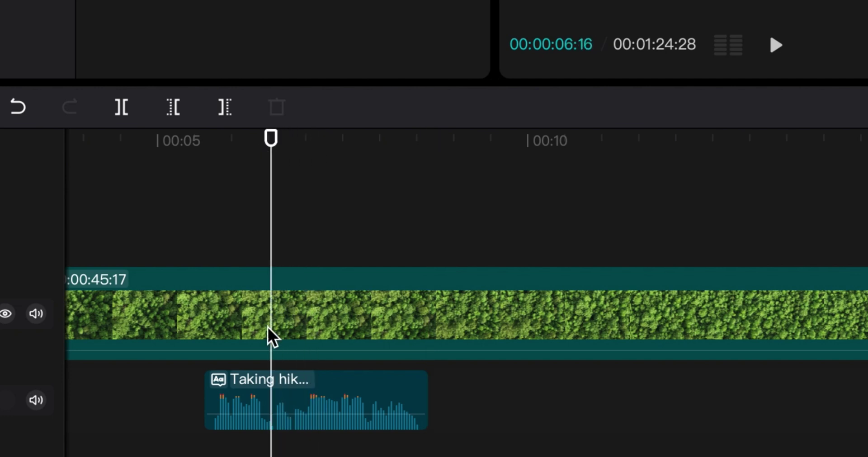
{"action": "left_click", "coordinate": [308, 384]}
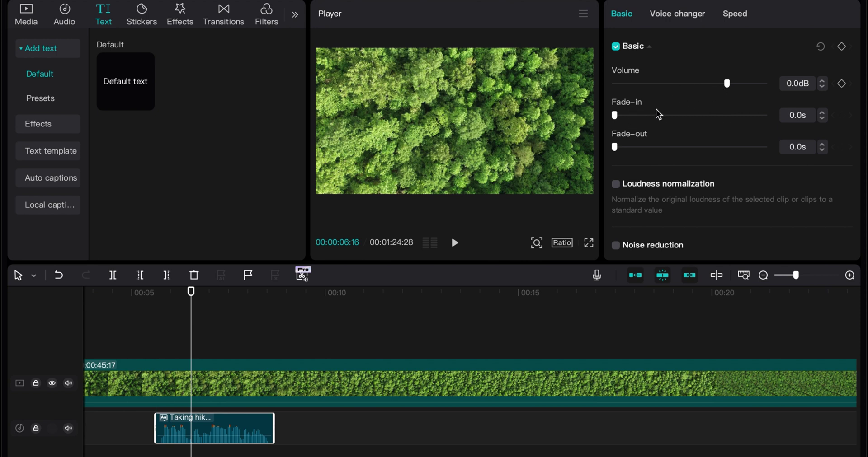
{"action": "scroll", "coordinate": [658, 189], "scroll_direction": "down", "scroll_amount": 3}
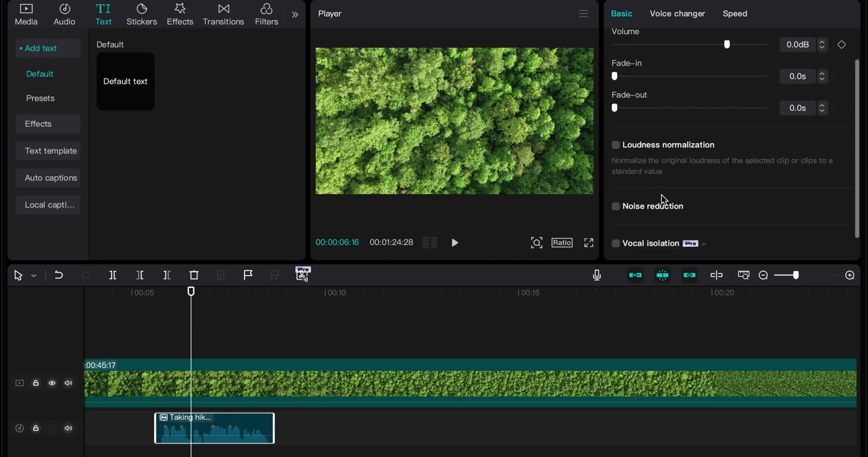
{"action": "scroll", "coordinate": [682, 165], "scroll_direction": "up", "scroll_amount": 3}
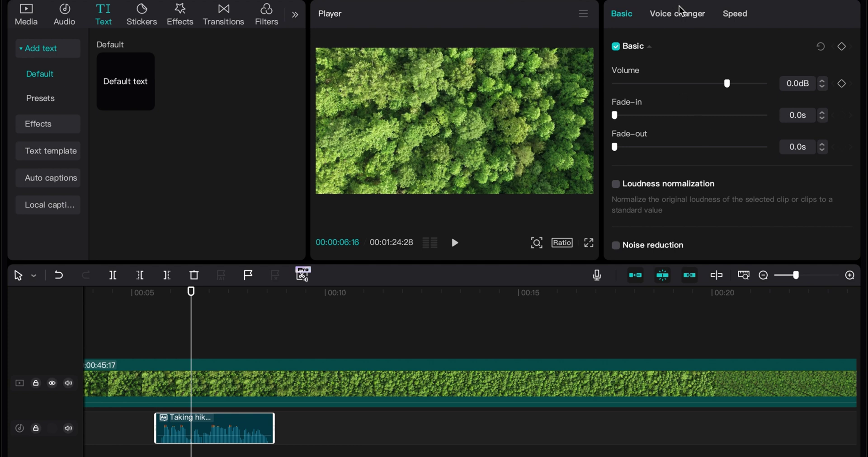